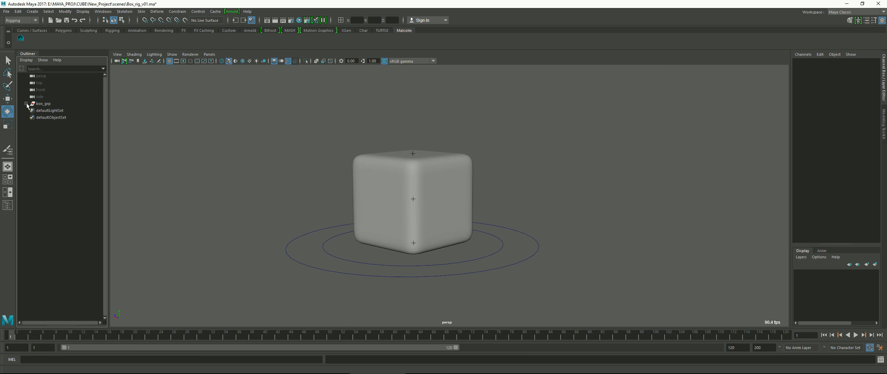
Examine the hierarchy of the rig and mesh groups inside box_grp, then collapse it again
{"action": "left_click", "coordinate": [27, 103], "text": "shift"}
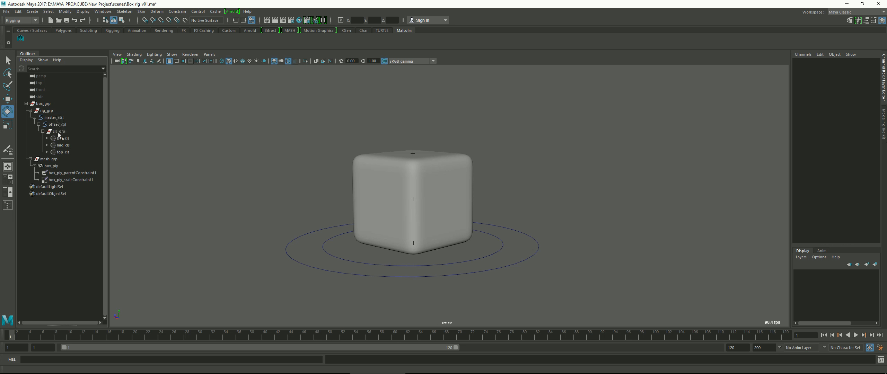
{"action": "left_click", "coordinate": [26, 104]}
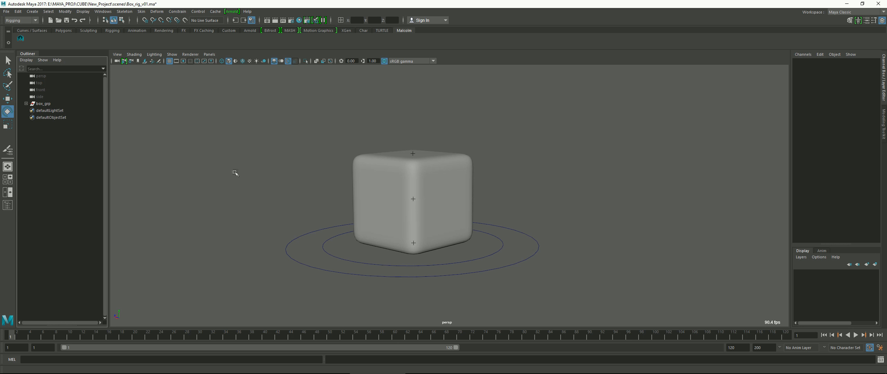
{"action": "mouse_move", "coordinate": [454, 160]}
{"action": "left_mouse_down", "text": "alt"}
{"action": "mouse_move", "coordinate": [447, 157]}
{"action": "mouse_move", "coordinate": [468, 155]}
{"action": "mouse_move", "coordinate": [470, 165]}
{"action": "left_mouse_up", "text": "alt"}
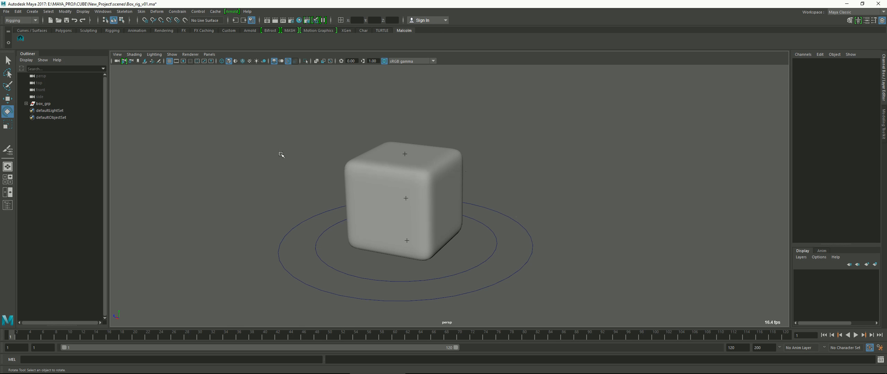
Create a polygon plane at the origin under the cube
{"action": "key", "text": "space"}
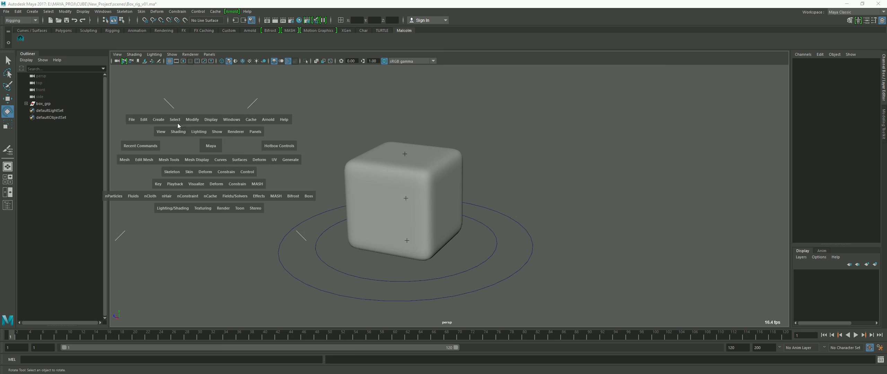
{"action": "left_click", "coordinate": [159, 120]}
{"action": "mouse_move", "coordinate": [188, 146]}
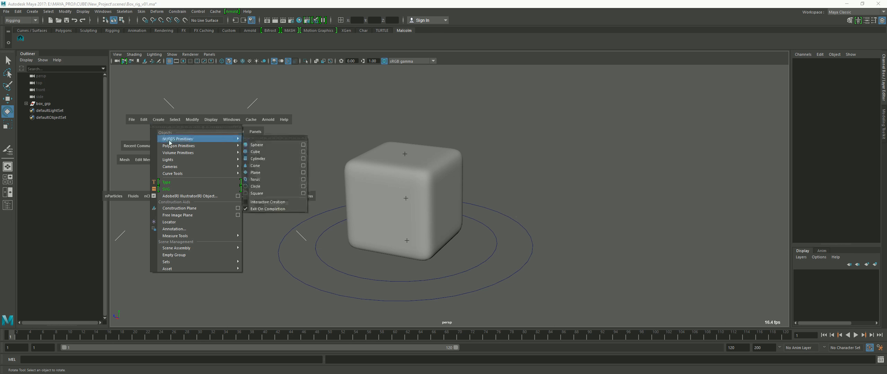
{"action": "left_click", "coordinate": [255, 179]}
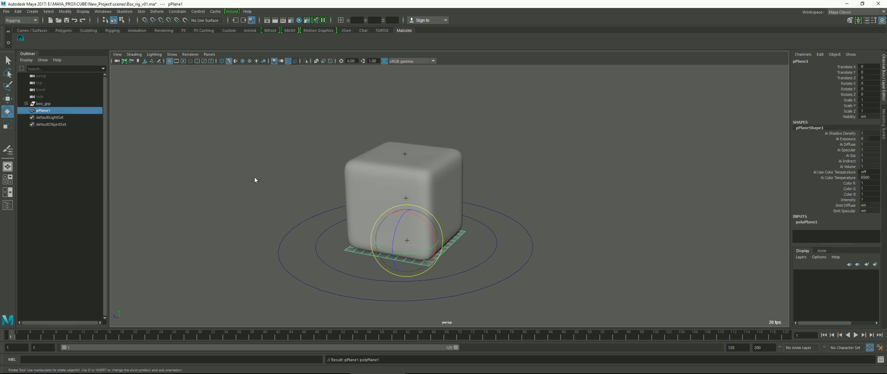
Scale the plane to 40 on X, Y and Z as a large ground surface and deselect it
{"action": "left_click_drag", "start_coordinate": [871, 111], "coordinate": [871, 103]}
{"action": "type", "text": "40"}
{"action": "key", "text": "Return"}
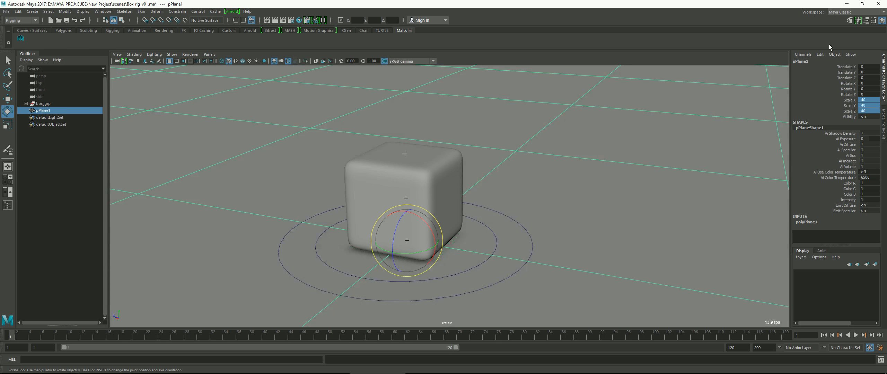
{"action": "left_click_drag", "start_coordinate": [520, 145], "coordinate": [543, 143], "text": "alt"}
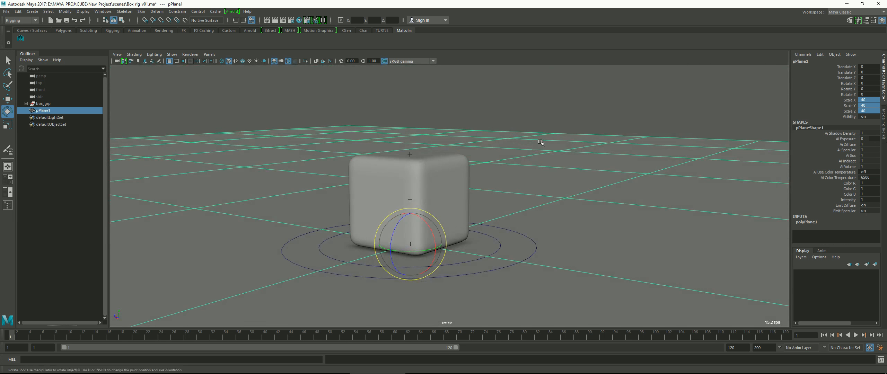
{"action": "left_click", "coordinate": [545, 117]}
{"action": "left_click_drag", "start_coordinate": [544, 118], "coordinate": [540, 121], "text": "alt"}
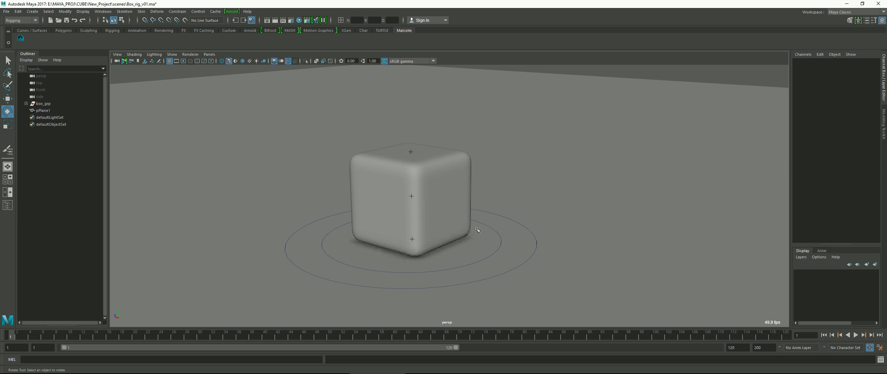
Enable screen-space ambient occlusion with 32 samples in the Viewport 2.0 renderer settings
{"action": "left_click_drag", "start_coordinate": [461, 226], "coordinate": [460, 222], "text": "alt"}
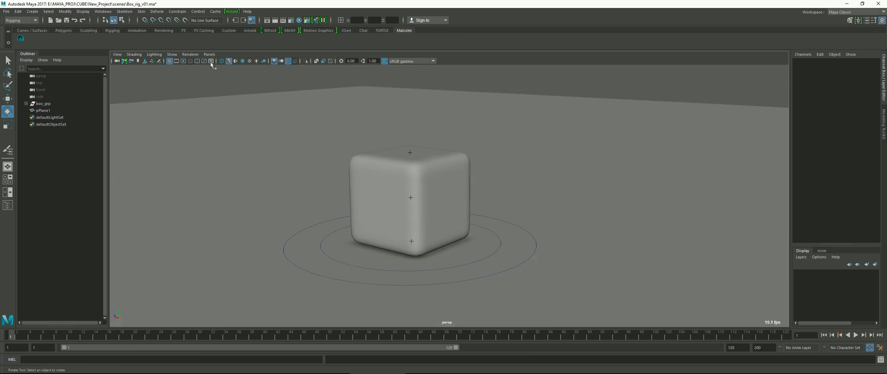
{"action": "left_click", "coordinate": [190, 54]}
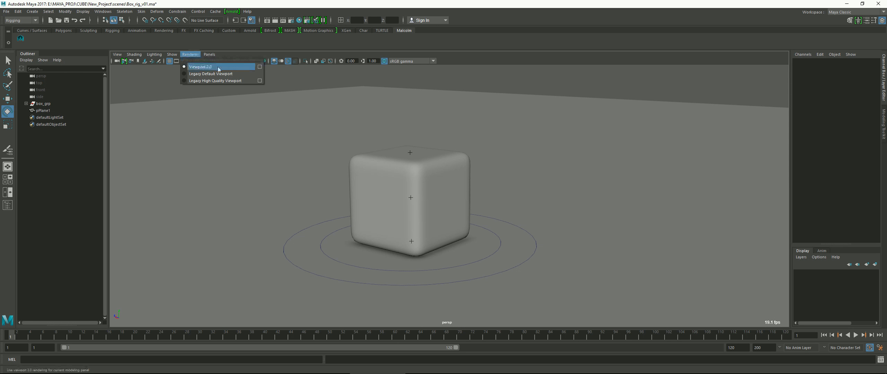
{"action": "left_click", "coordinate": [259, 67]}
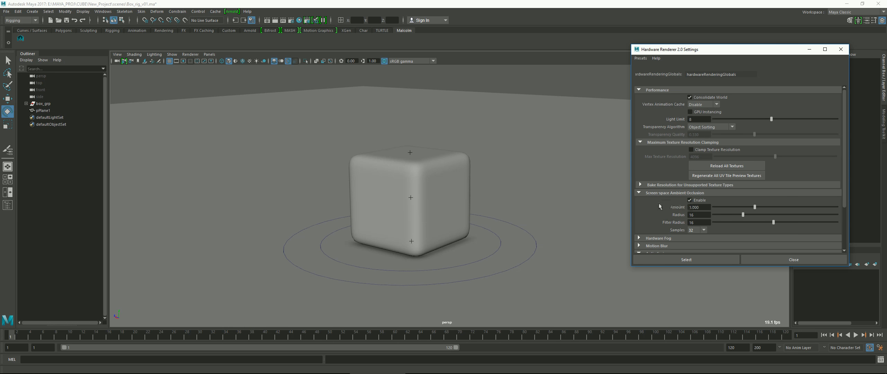
{"action": "left_click", "coordinate": [639, 193]}
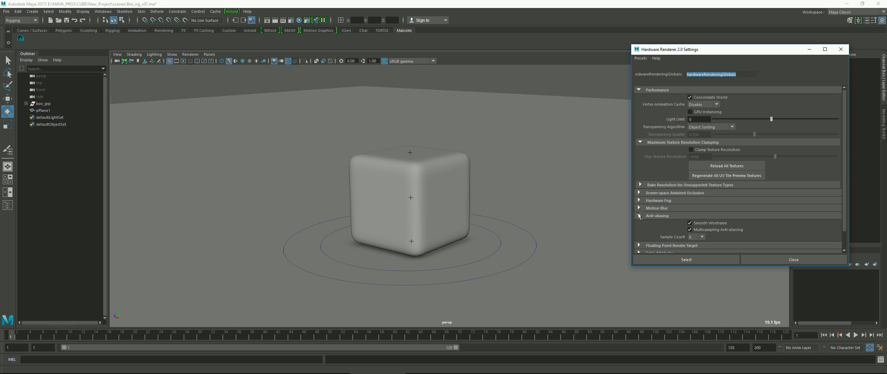
{"action": "left_click", "coordinate": [638, 194]}
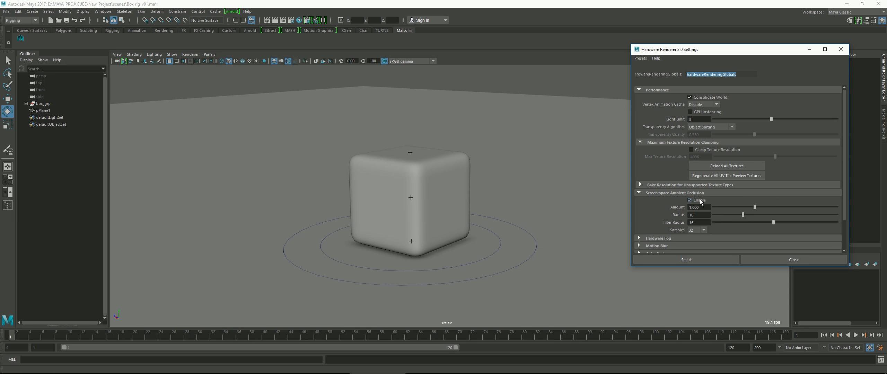
{"action": "left_click", "coordinate": [690, 201]}
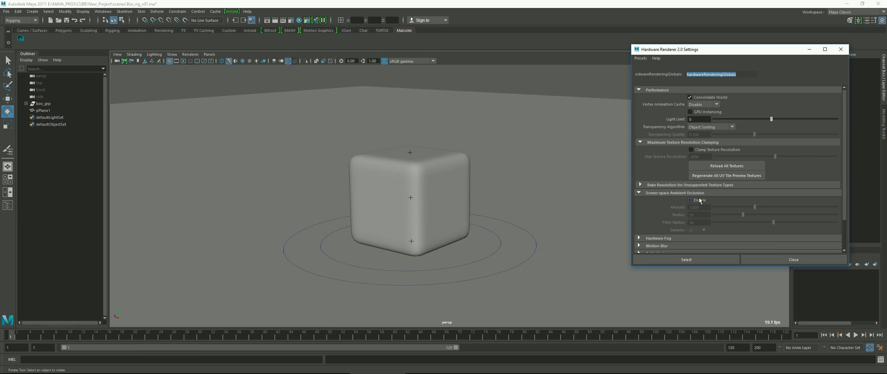
{"action": "left_click", "coordinate": [700, 200]}
{"action": "left_click", "coordinate": [704, 230]}
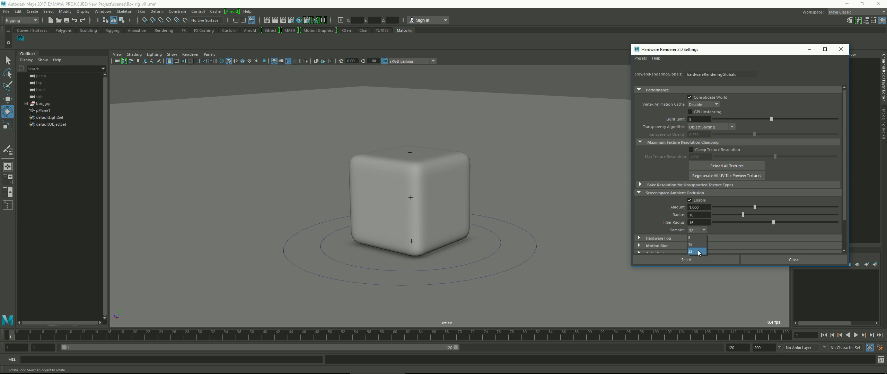
{"action": "left_click", "coordinate": [704, 230]}
{"action": "left_click", "coordinate": [691, 230]}
{"action": "left_click", "coordinate": [698, 253]}
Enable Smooth Wireframe and Multisampling Anti-aliasing with a sample count of 8, and close the renderer settings
{"action": "scroll", "coordinate": [793, 200], "scroll_direction": "down", "scroll_amount": 3}
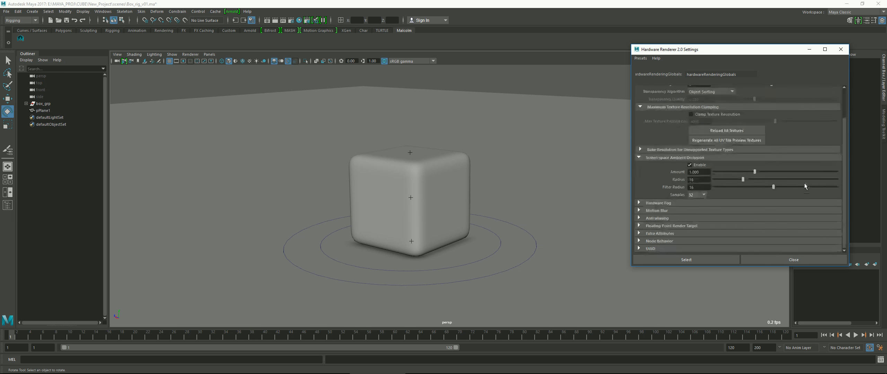
{"action": "left_click", "coordinate": [649, 218]}
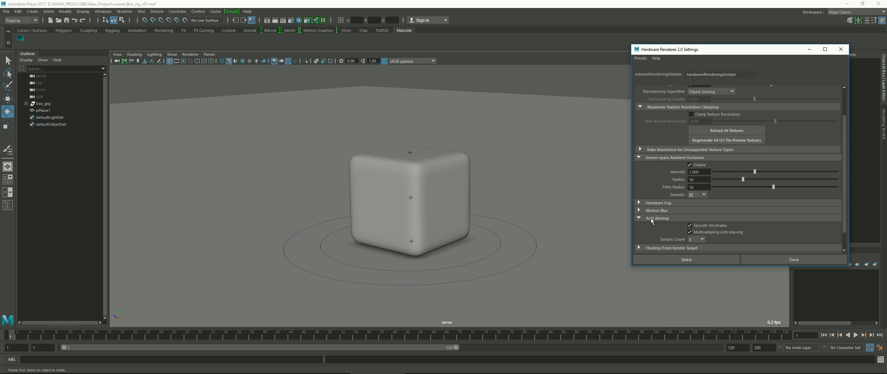
{"action": "left_click", "coordinate": [707, 232]}
{"action": "left_click", "coordinate": [705, 226]}
{"action": "left_click", "coordinate": [716, 226]}
{"action": "left_click", "coordinate": [718, 233]}
{"action": "left_click", "coordinate": [703, 239]}
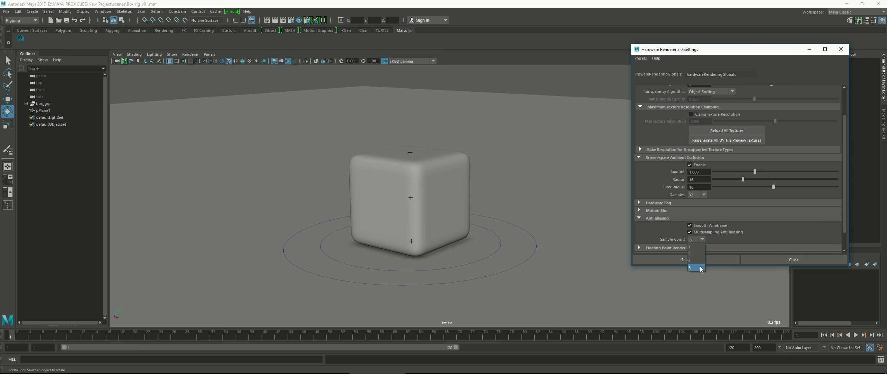
{"action": "left_click", "coordinate": [699, 247]}
{"action": "left_click", "coordinate": [700, 240]}
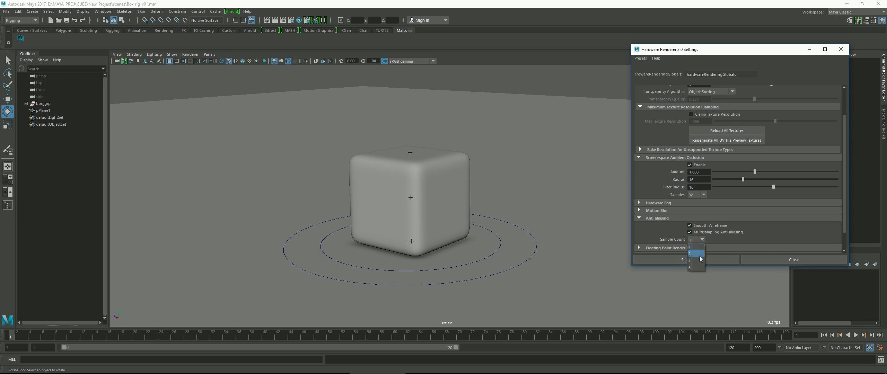
{"action": "left_click", "coordinate": [698, 268]}
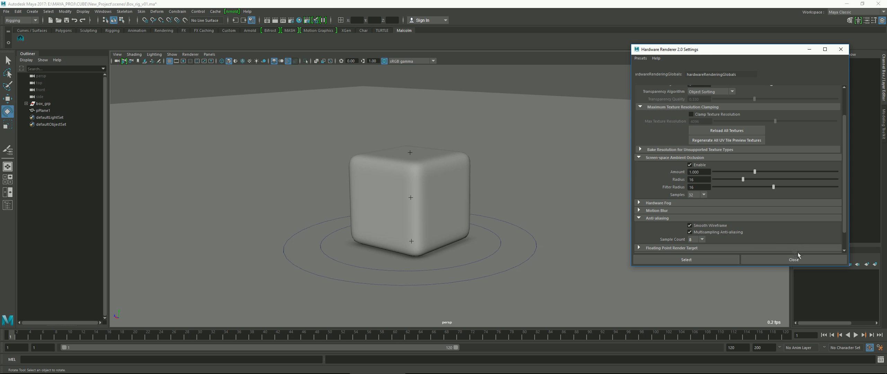
{"action": "left_click", "coordinate": [773, 260]}
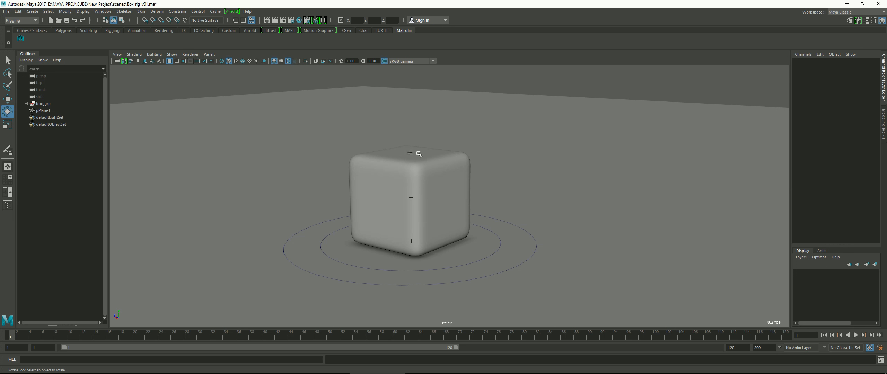
Switch the viewport to use all scene lights and create an ambient light
{"action": "scroll", "coordinate": [433, 175], "scroll_direction": "down", "scroll_amount": 4}
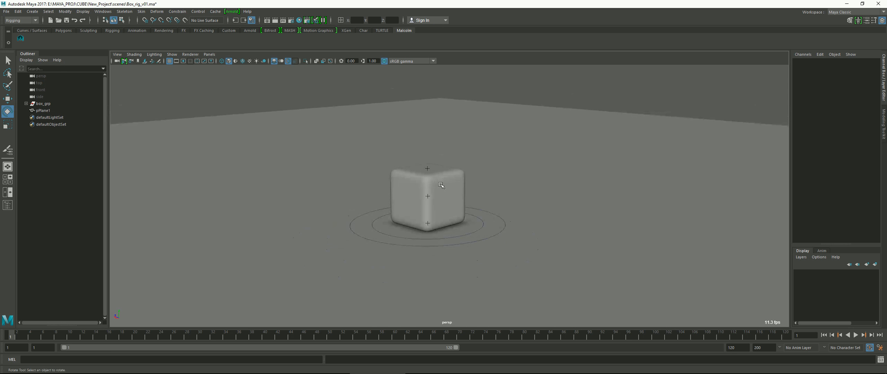
{"action": "left_click_drag", "start_coordinate": [434, 178], "coordinate": [446, 181], "text": "alt"}
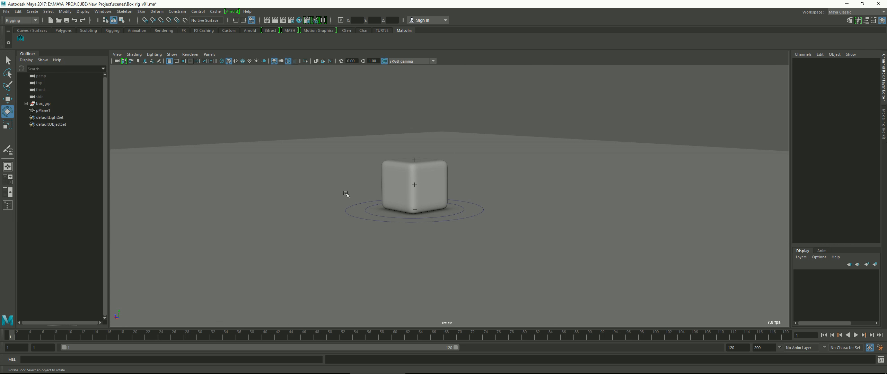
{"action": "key", "text": "7"}
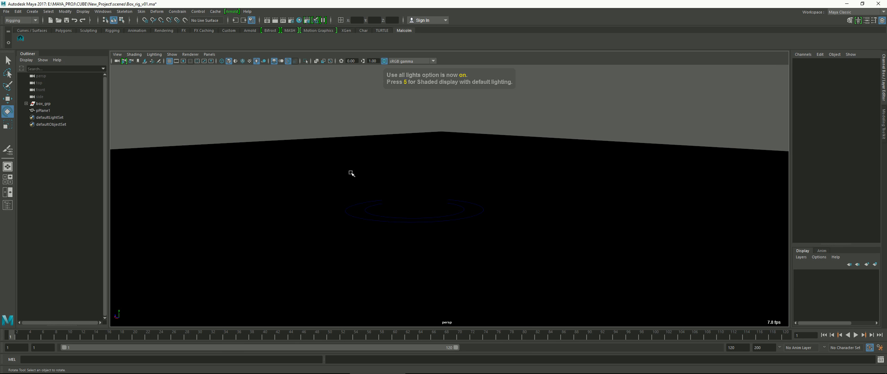
{"action": "key", "text": "space"}
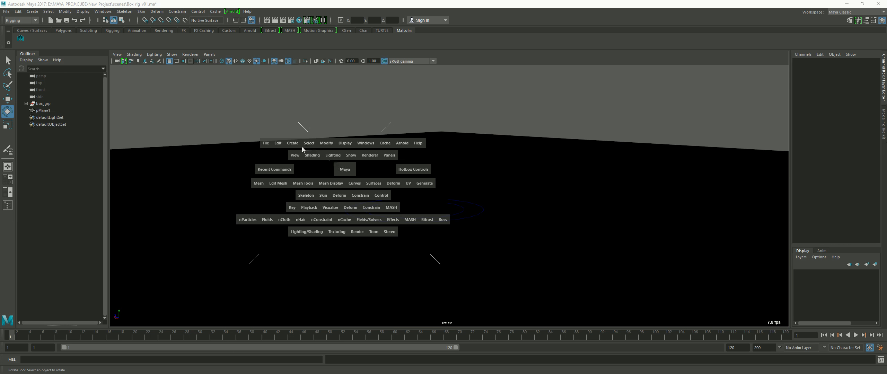
{"action": "left_click", "coordinate": [293, 144]}
{"action": "mouse_move", "coordinate": [310, 186]}
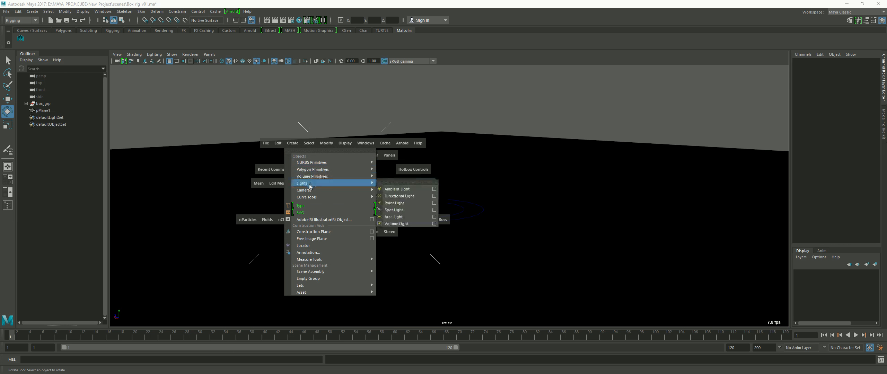
{"action": "left_click", "coordinate": [398, 189]}
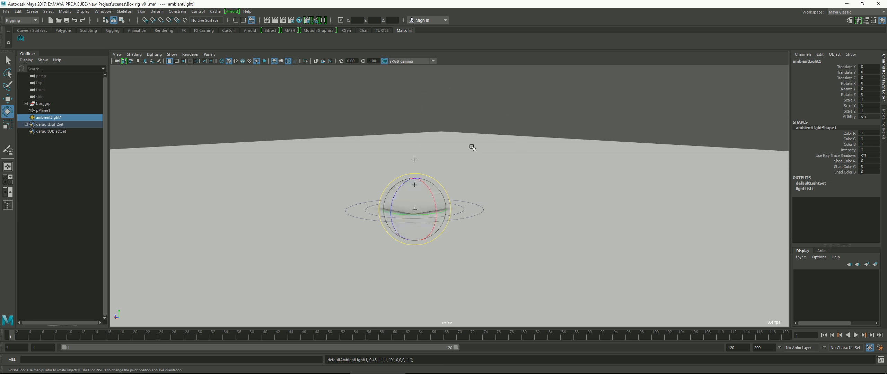
Set the ambient light's intensity to 0.4 and close its attributes
{"action": "mouse_move", "coordinate": [473, 148]}
{"action": "left_mouse_down", "text": "alt"}
{"action": "mouse_move", "coordinate": [485, 142]}
{"action": "mouse_move", "coordinate": [478, 151]}
{"action": "left_mouse_up", "text": "alt"}
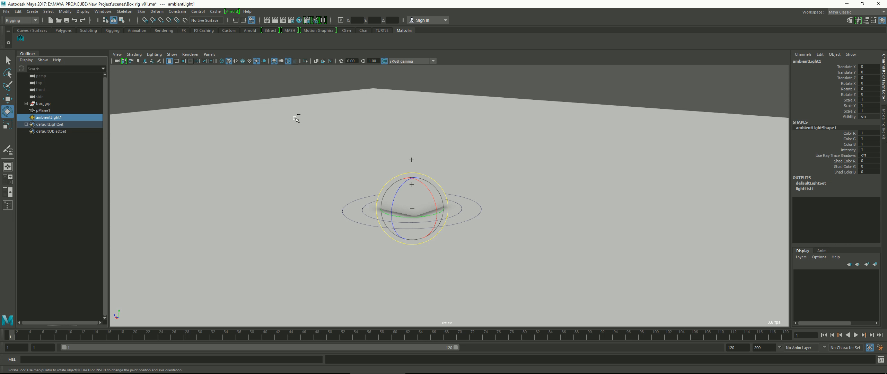
{"action": "key", "text": "ctrl+a"}
{"action": "left_click_drag", "start_coordinate": [222, 86], "coordinate": [641, 74]}
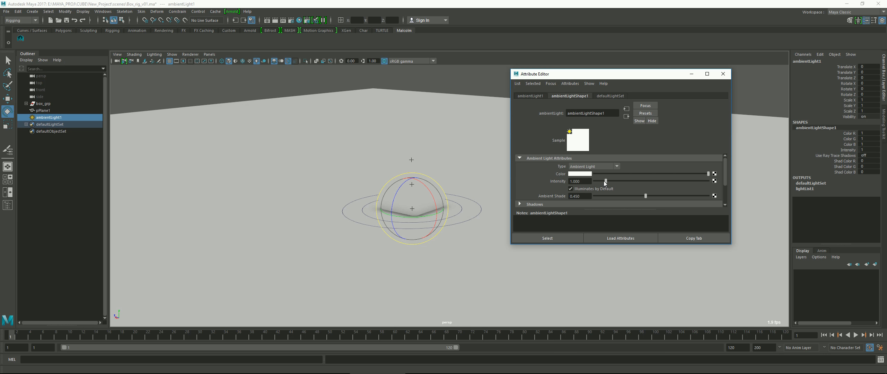
{"action": "left_click_drag", "start_coordinate": [604, 181], "coordinate": [599, 181]}
{"action": "double_click", "coordinate": [573, 181]}
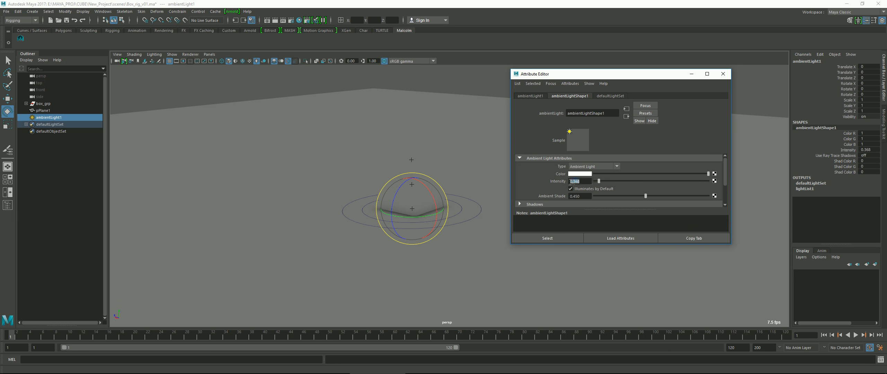
{"action": "type", "text": "0.4"}
{"action": "key", "text": "Return"}
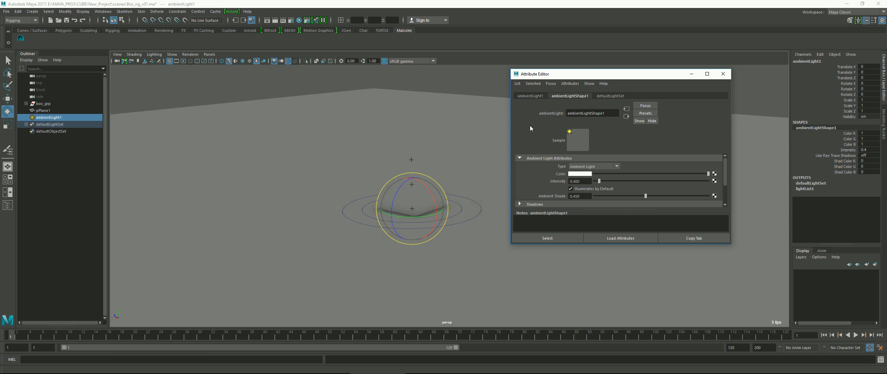
{"action": "left_click", "coordinate": [723, 74]}
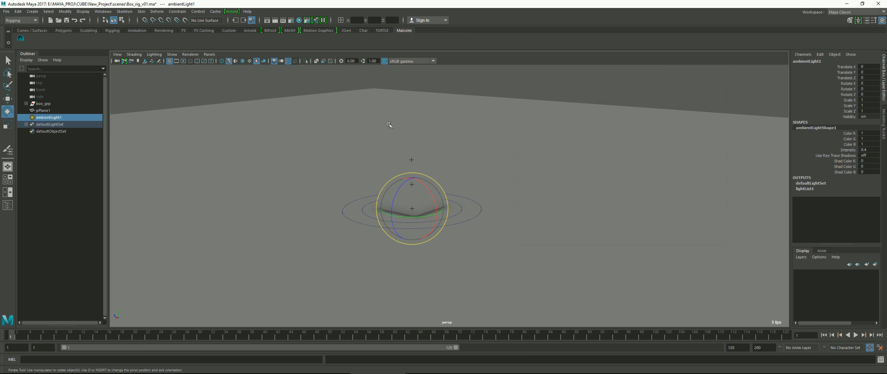
Create a directional light and rotate it to about -73, 37, -55 degrees in X, Y and Z to light the cube
{"action": "key", "text": "space"}
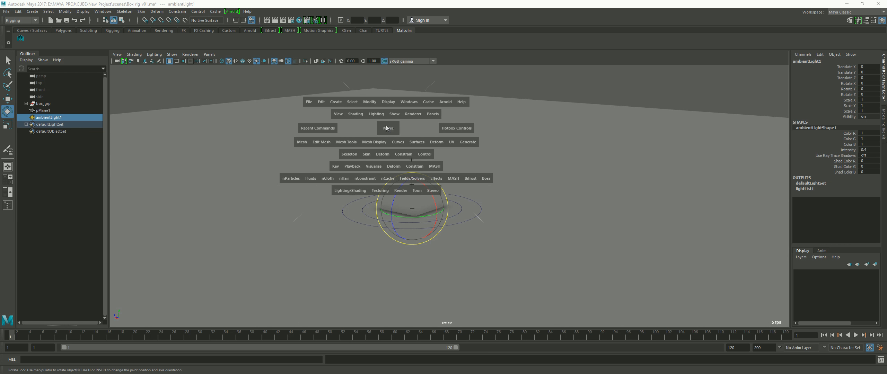
{"action": "left_click", "coordinate": [340, 105]}
{"action": "mouse_move", "coordinate": [349, 144]}
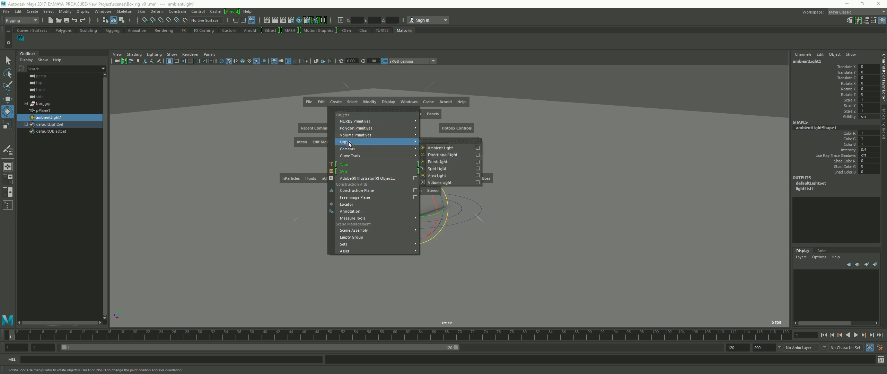
{"action": "left_click", "coordinate": [441, 155]}
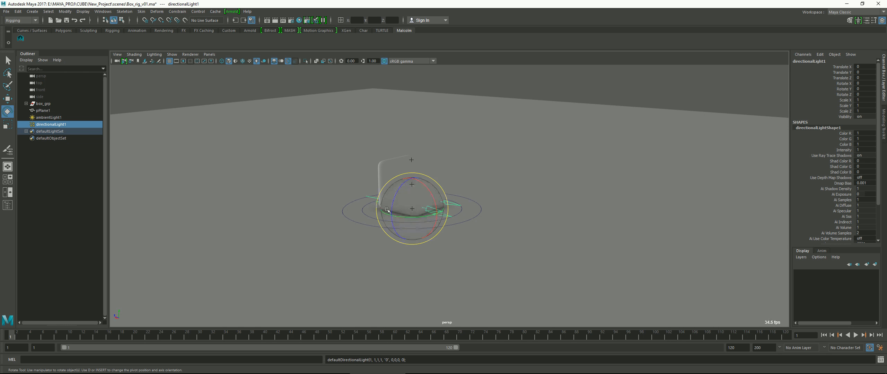
{"action": "mouse_move", "coordinate": [406, 211]}
{"action": "left_mouse_down"}
{"action": "mouse_move", "coordinate": [434, 210]}
{"action": "mouse_move", "coordinate": [404, 202]}
{"action": "mouse_move", "coordinate": [428, 225]}
{"action": "mouse_move", "coordinate": [433, 211]}
{"action": "mouse_move", "coordinate": [426, 221]}
{"action": "mouse_move", "coordinate": [406, 204]}
{"action": "mouse_move", "coordinate": [420, 201]}
{"action": "left_mouse_up"}
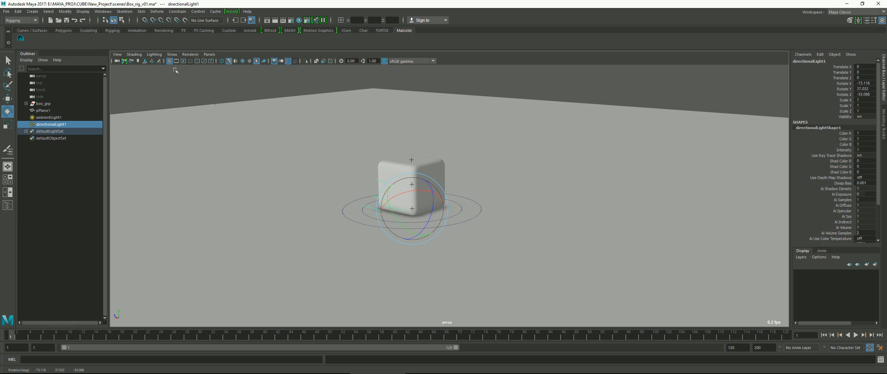
Turn on viewport shadows and rotate the directional light to about -74, -4, -45 degrees in X, Y and Z
{"action": "left_click", "coordinate": [153, 56]}
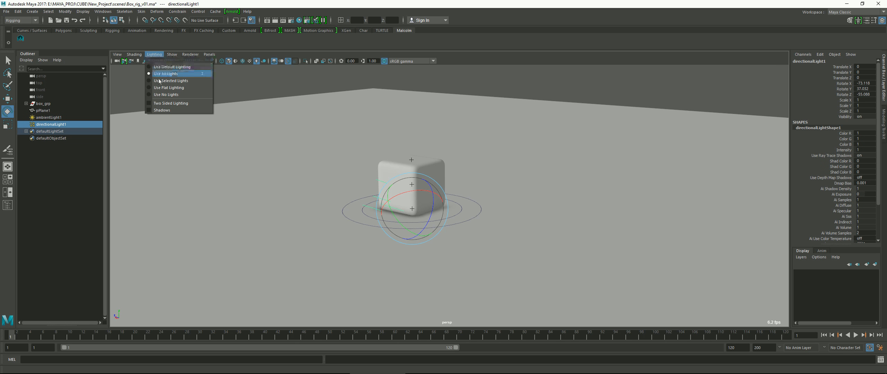
{"action": "left_click", "coordinate": [168, 111]}
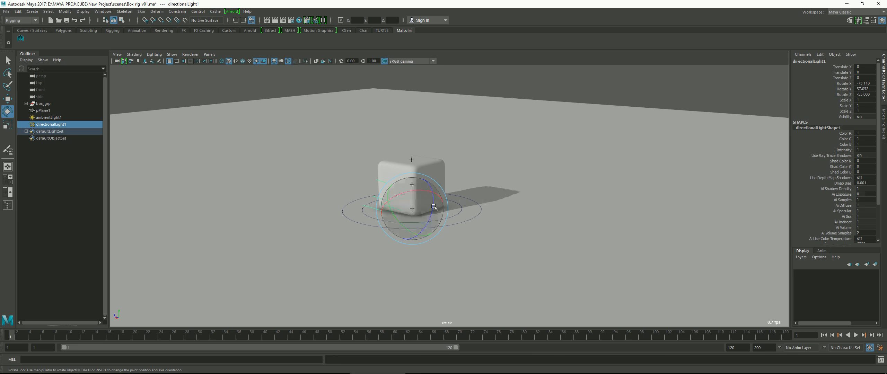
{"action": "left_click_drag", "start_coordinate": [435, 208], "coordinate": [382, 193]}
{"action": "left_click", "coordinate": [134, 55]}
{"action": "mouse_move", "coordinate": [150, 56]}
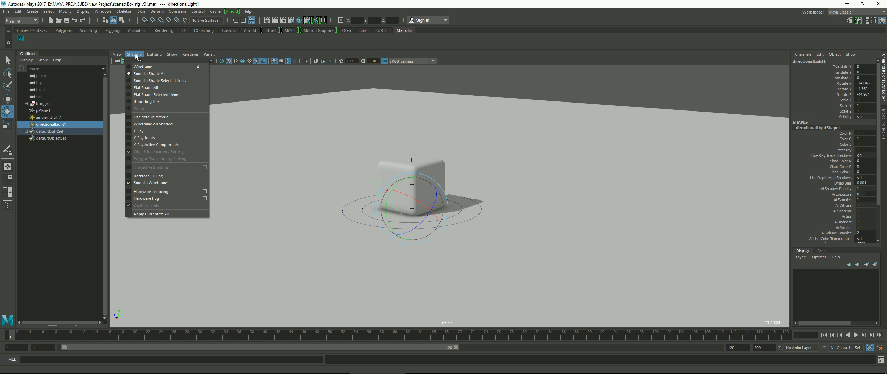
{"action": "left_click", "coordinate": [278, 53]}
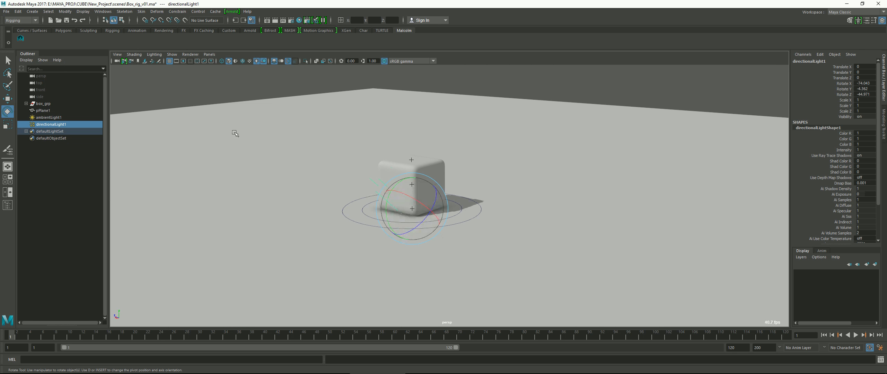
Assign a new Blinn material to the cube and name it box_bln
{"action": "scroll", "coordinate": [470, 212], "scroll_direction": "up", "scroll_amount": 5}
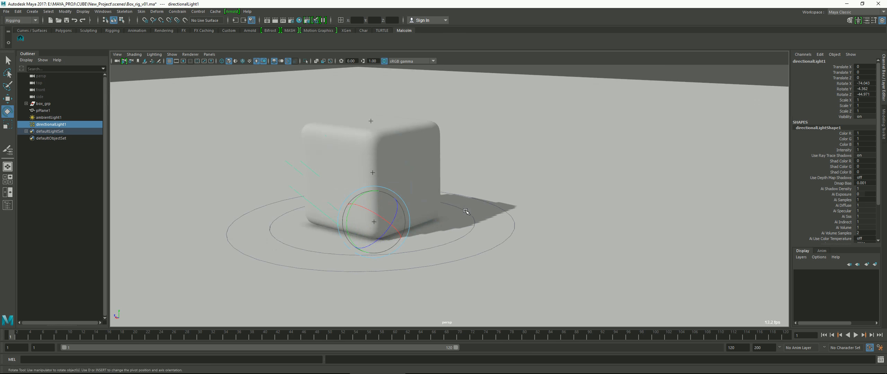
{"action": "middle_click_drag", "start_coordinate": [460, 184], "coordinate": [519, 204], "text": "alt"}
{"action": "left_click_drag", "start_coordinate": [519, 204], "coordinate": [512, 200], "text": "alt"}
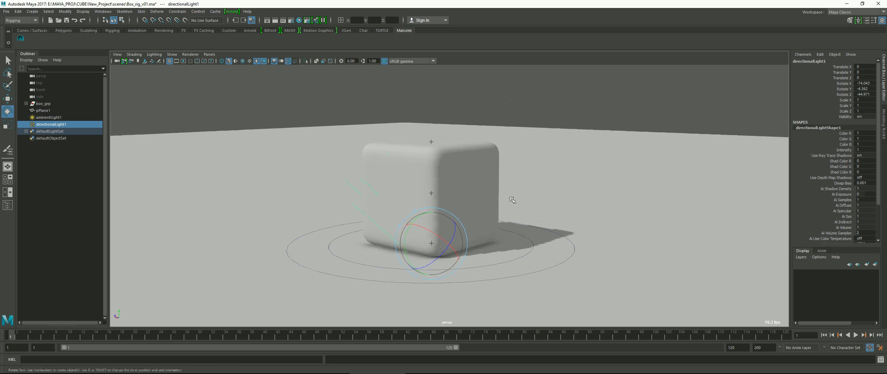
{"action": "left_click", "coordinate": [492, 166]}
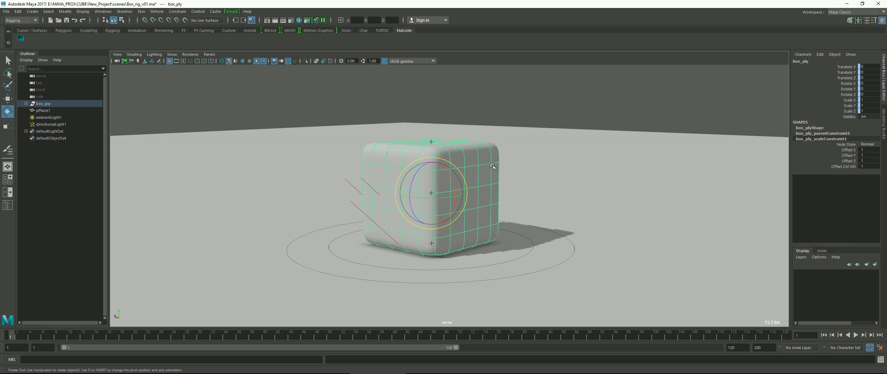
{"action": "right_click", "coordinate": [492, 166]}
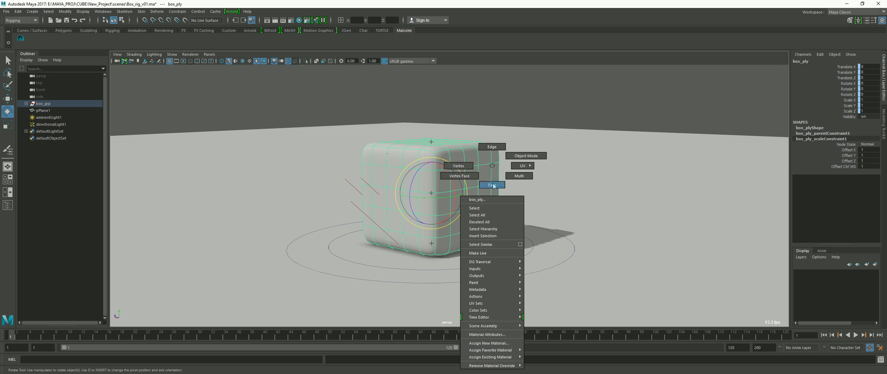
{"action": "mouse_move", "coordinate": [495, 331]}
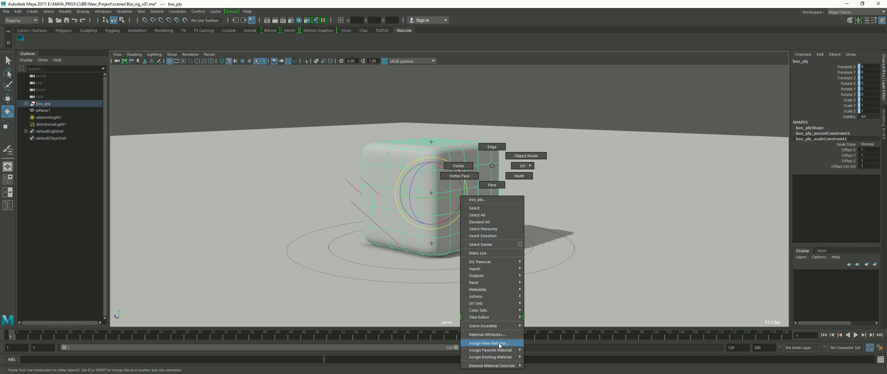
{"action": "left_click", "coordinate": [499, 343]}
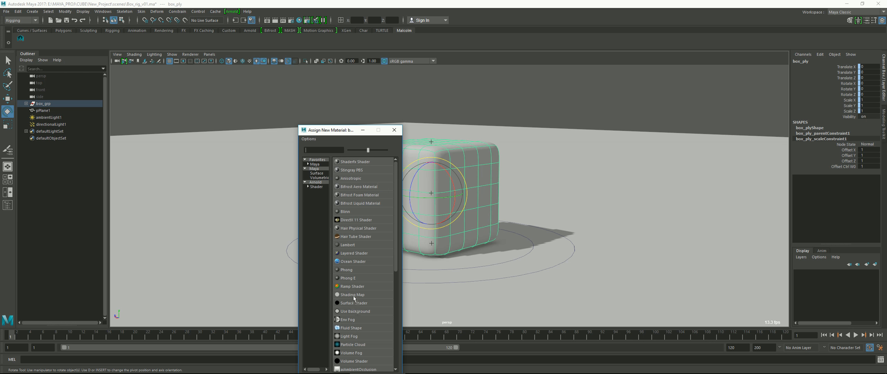
{"action": "left_click", "coordinate": [346, 213]}
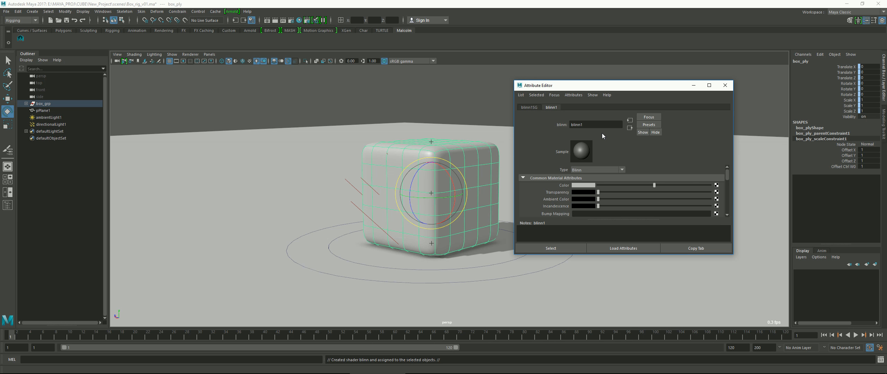
{"action": "double_click", "coordinate": [593, 126]}
{"action": "key", "text": "Return"}
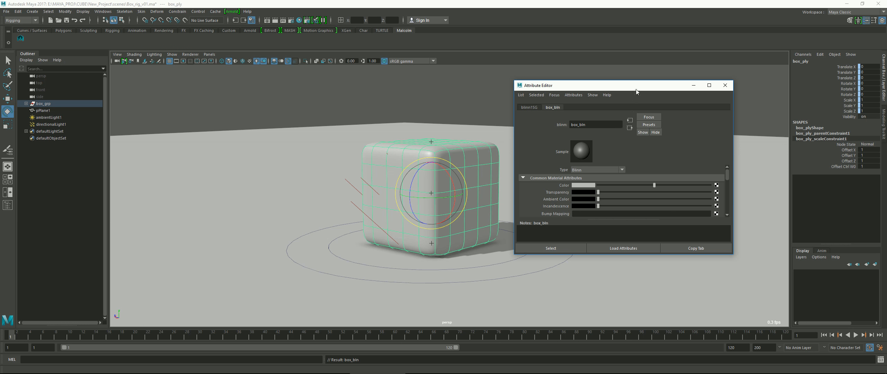
Change the box_bln material's color to a muted, desaturated red
{"action": "left_click_drag", "start_coordinate": [637, 90], "coordinate": [653, 61]}
{"action": "left_click", "coordinate": [596, 156]}
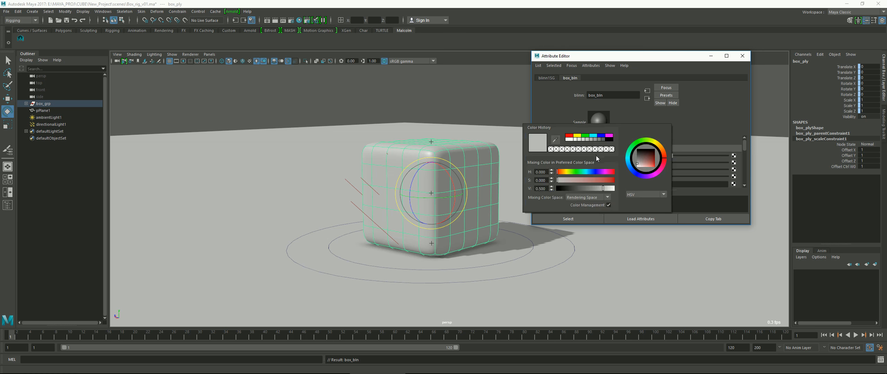
{"action": "left_click", "coordinate": [660, 169]}
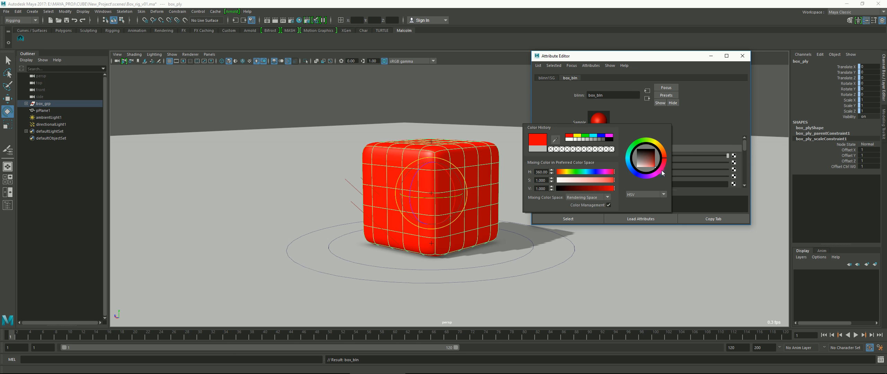
{"action": "left_click", "coordinate": [650, 164]}
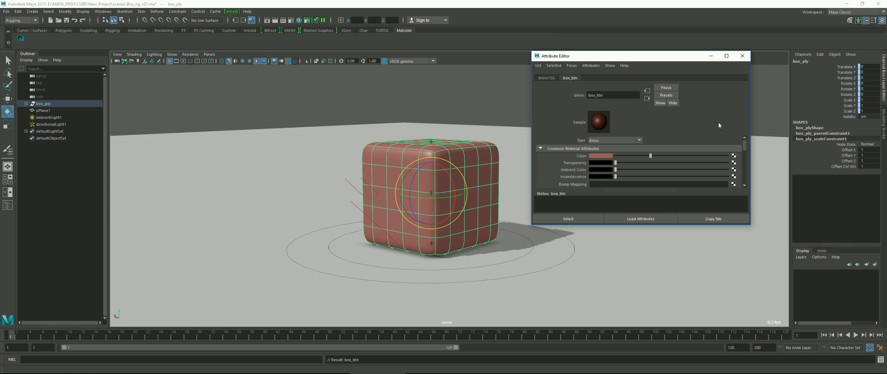
Set box_bln's specular color to white, specular roll off to 1 and eccentricity to about 0.48, and close its attributes
{"action": "scroll", "coordinate": [744, 146], "scroll_direction": "down", "scroll_amount": 2}
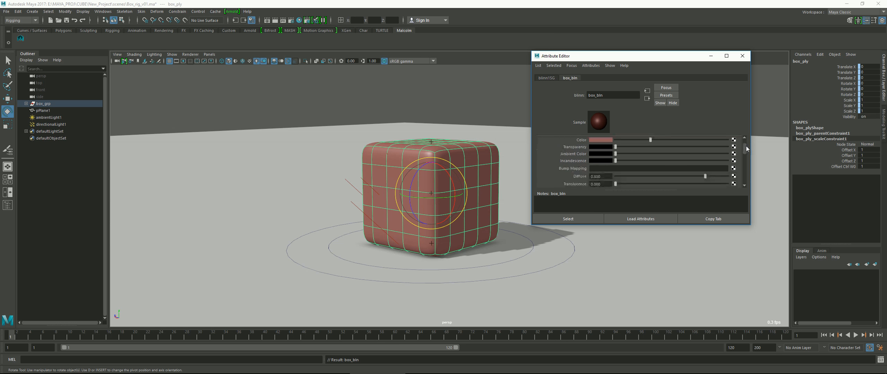
{"action": "left_click_drag", "start_coordinate": [739, 225], "coordinate": [738, 300]}
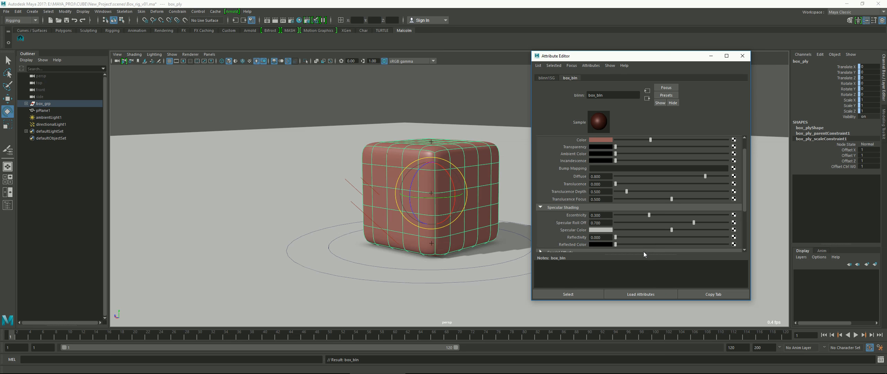
{"action": "left_click_drag", "start_coordinate": [673, 230], "coordinate": [732, 233]}
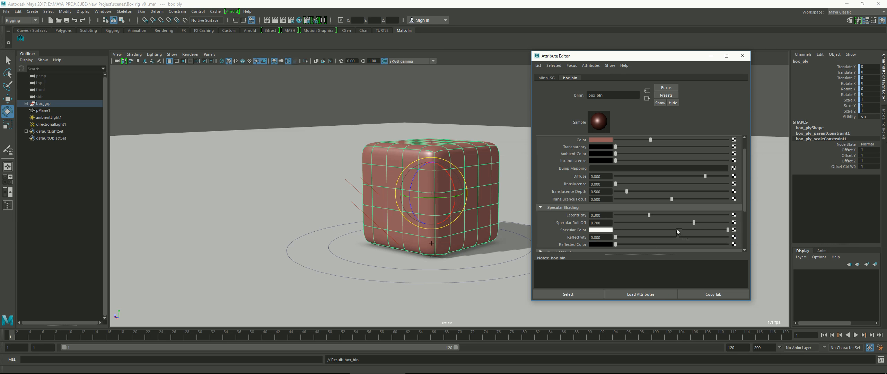
{"action": "left_click_drag", "start_coordinate": [694, 225], "coordinate": [714, 225]}
{"action": "left_click_drag", "start_coordinate": [649, 215], "coordinate": [668, 220]}
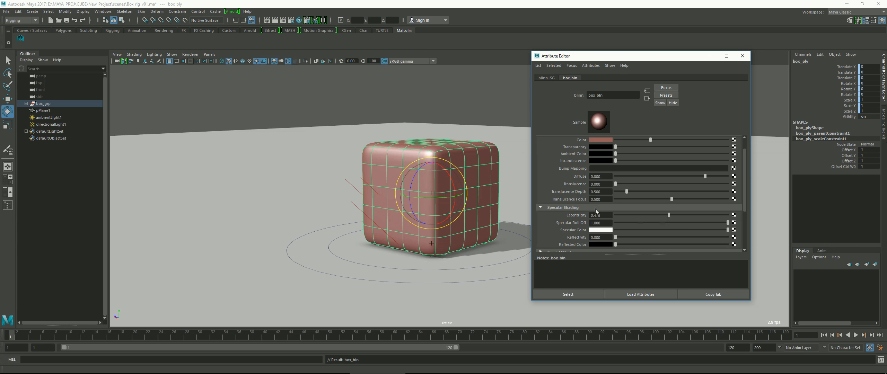
{"action": "left_click", "coordinate": [743, 56]}
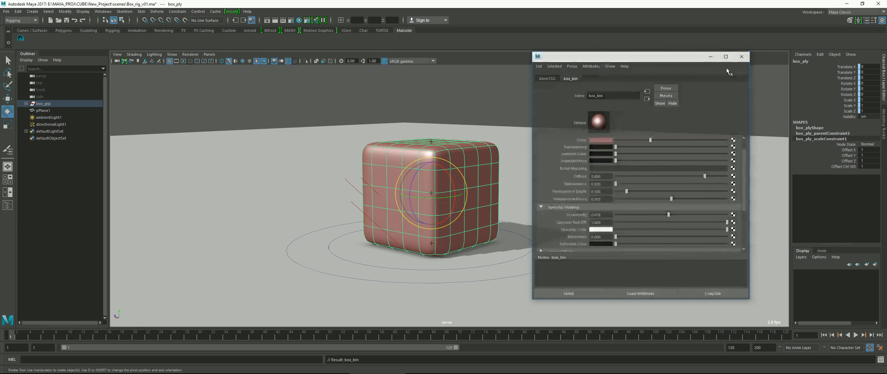
Deselect the cube and examine its material highlights and ground shadow from several angles
{"action": "left_click", "coordinate": [603, 217]}
{"action": "mouse_move", "coordinate": [603, 218]}
{"action": "left_mouse_down", "text": "alt"}
{"action": "mouse_move", "coordinate": [561, 220]}
{"action": "mouse_move", "coordinate": [615, 218]}
{"action": "left_mouse_up", "text": "alt"}
{"action": "scroll", "coordinate": [558, 243], "scroll_direction": "down", "scroll_amount": 5}
{"action": "scroll", "coordinate": [535, 248], "scroll_direction": "down", "scroll_amount": 5}
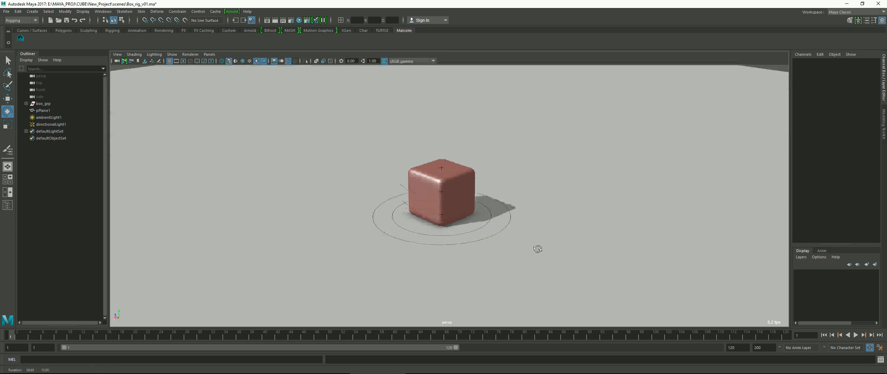
{"action": "scroll", "coordinate": [540, 247], "scroll_direction": "up", "scroll_amount": 5}
{"action": "left_click_drag", "start_coordinate": [537, 249], "coordinate": [550, 240], "text": "alt"}
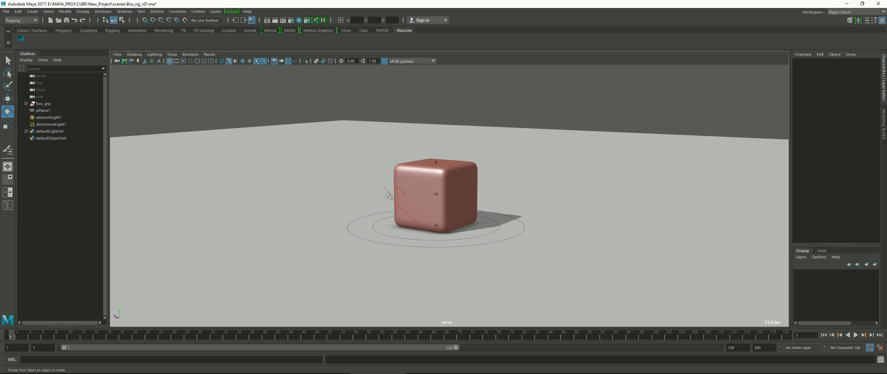
{"action": "left_click_drag", "start_coordinate": [700, 273], "coordinate": [690, 271], "text": "alt"}
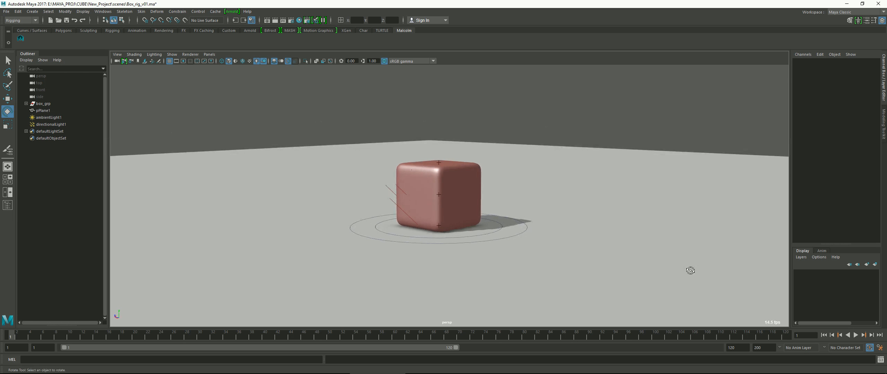
Put the ground plane on a new display layer named floor
{"action": "left_click", "coordinate": [553, 167]}
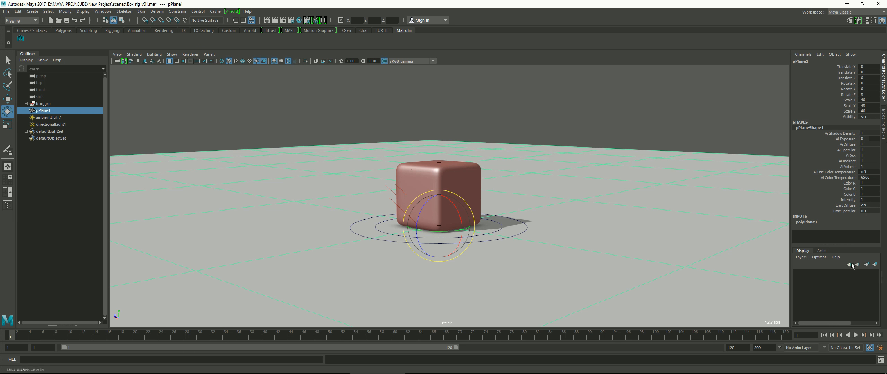
{"action": "left_click", "coordinate": [875, 266]}
{"action": "double_click", "coordinate": [832, 274]}
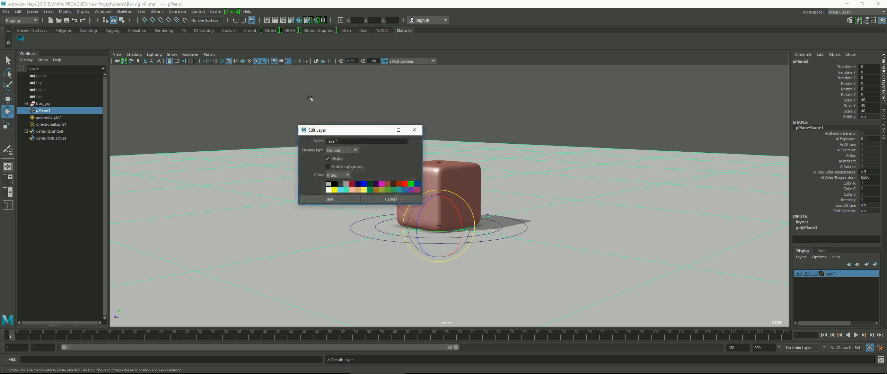
{"action": "left_click_drag", "start_coordinate": [338, 141], "coordinate": [317, 140]}
{"action": "type", "text": "floor"}
{"action": "left_click", "coordinate": [321, 199]}
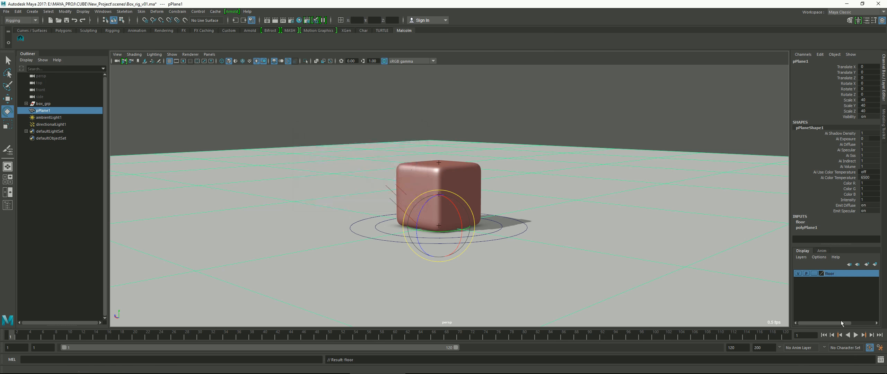
Switch the floor layer's display type through Template to Reference
{"action": "left_click", "coordinate": [814, 274]}
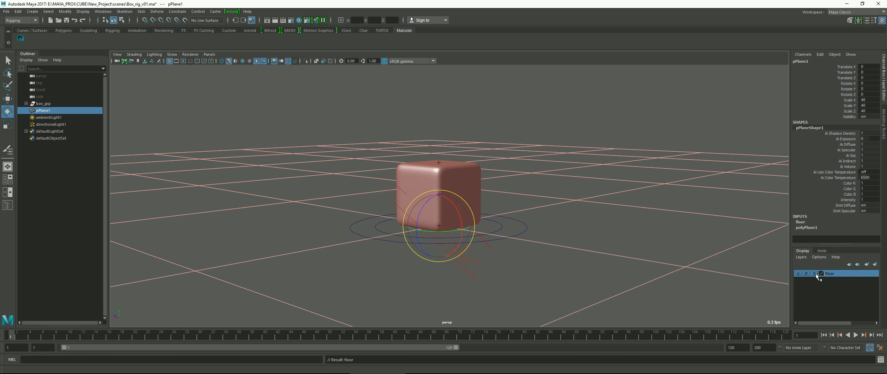
{"action": "left_click_drag", "start_coordinate": [680, 153], "coordinate": [670, 145], "text": "alt"}
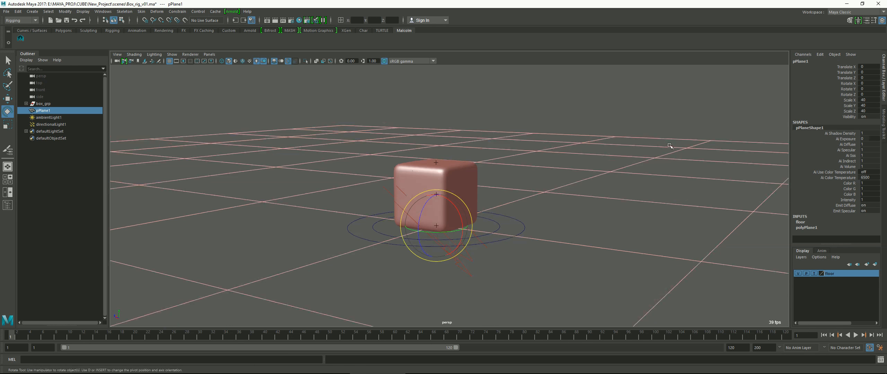
{"action": "left_click", "coordinate": [671, 144]}
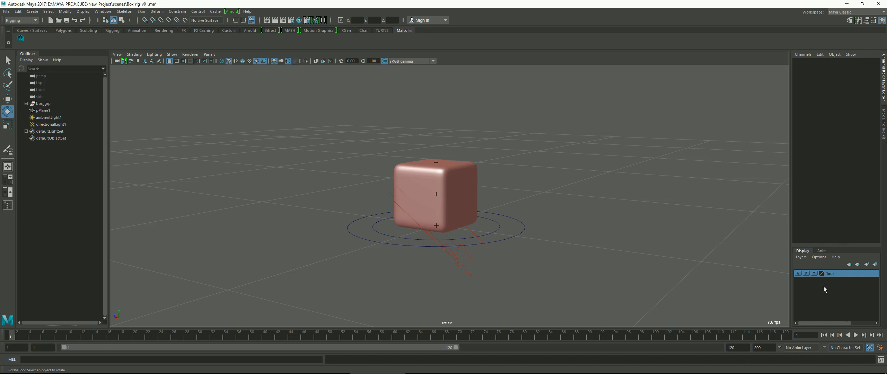
{"action": "left_click", "coordinate": [814, 273]}
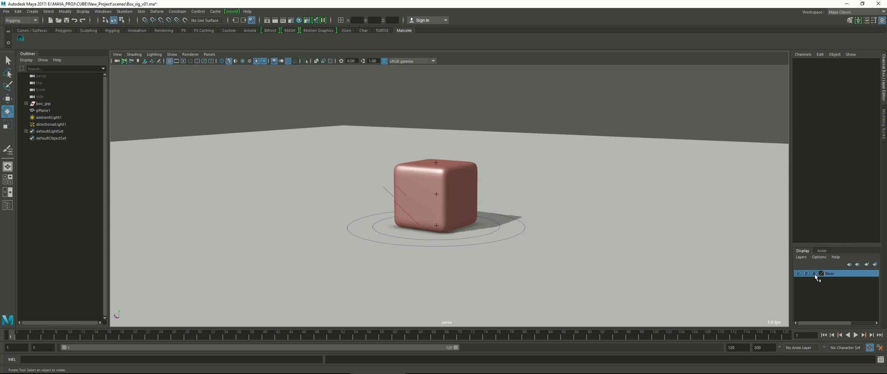
{"action": "left_click_drag", "start_coordinate": [674, 257], "coordinate": [667, 254], "text": "alt"}
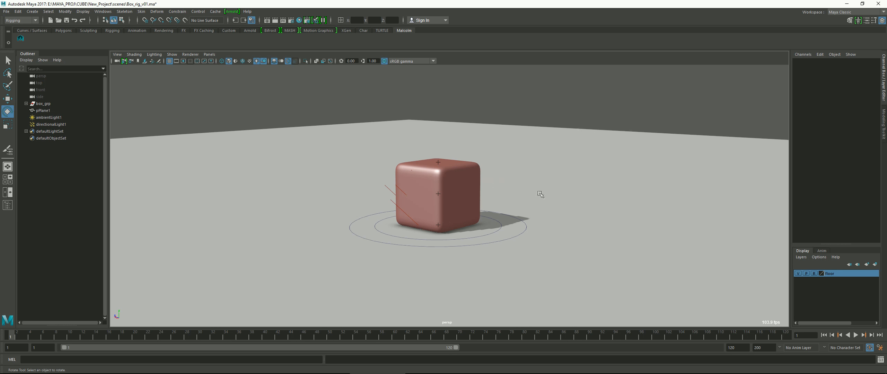
Hide the lights in the perspective view so the directional and ambient light icons are not drawn around the cube
{"action": "left_click_drag", "start_coordinate": [522, 194], "coordinate": [544, 260]}
{"action": "left_click", "coordinate": [487, 220]}
{"action": "left_click_drag", "start_coordinate": [431, 247], "coordinate": [416, 250], "text": "alt"}
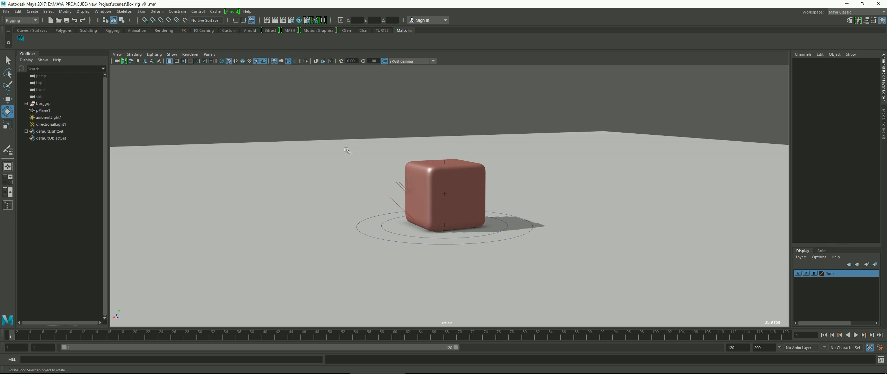
{"action": "left_click_drag", "start_coordinate": [457, 204], "coordinate": [477, 206], "text": "alt"}
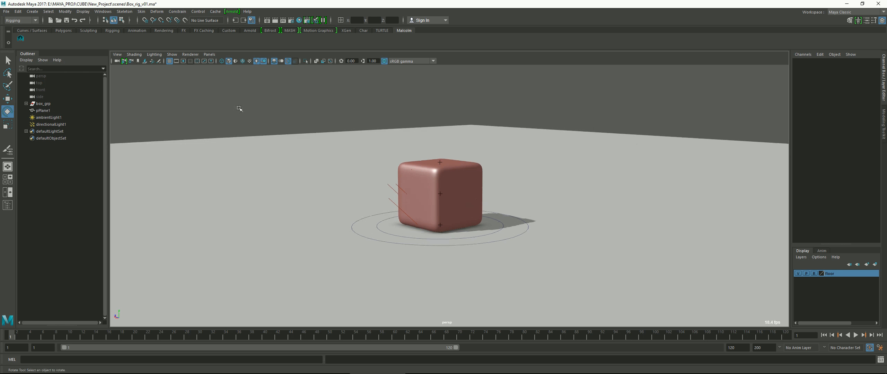
{"action": "left_click", "coordinate": [172, 54]}
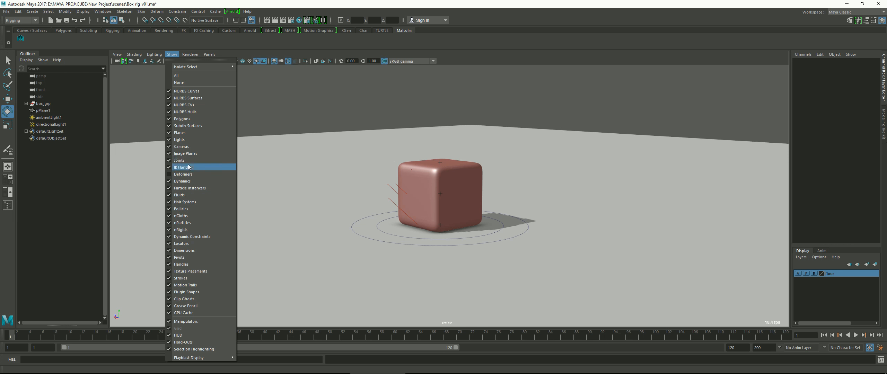
{"action": "left_click", "coordinate": [186, 140]}
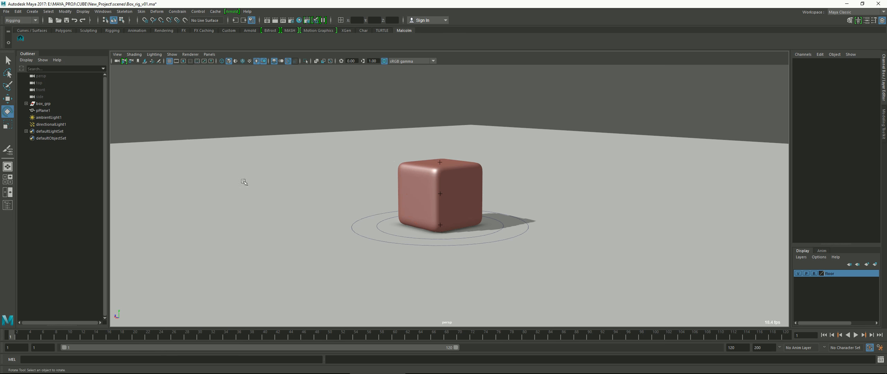
Turn off the display of locators and handles in the perspective view to clear the cross markers from the cube
{"action": "mouse_move", "coordinate": [417, 229]}
{"action": "left_mouse_down", "text": "alt"}
{"action": "mouse_move", "coordinate": [378, 226]}
{"action": "mouse_move", "coordinate": [422, 226]}
{"action": "left_mouse_up", "text": "alt"}
{"action": "mouse_move", "coordinate": [397, 161]}
{"action": "left_mouse_down", "text": "alt"}
{"action": "mouse_move", "coordinate": [392, 171]}
{"action": "mouse_move", "coordinate": [402, 171]}
{"action": "left_mouse_up", "text": "alt"}
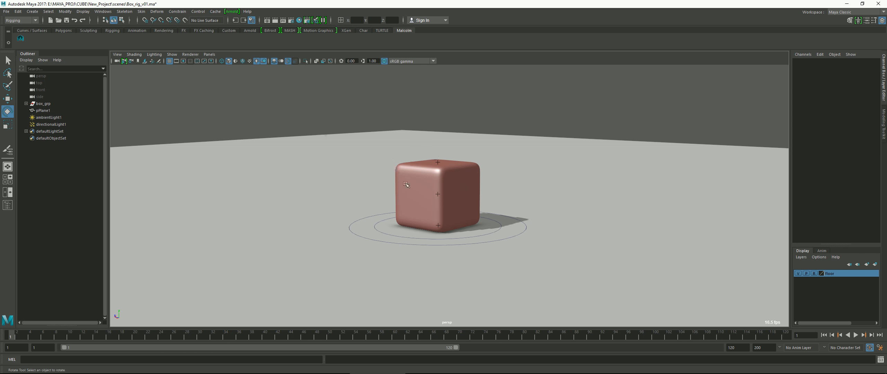
{"action": "left_click", "coordinate": [175, 55]}
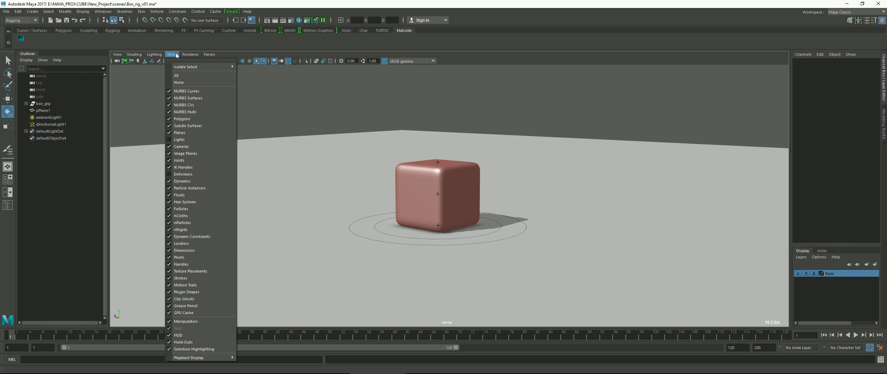
{"action": "left_click", "coordinate": [177, 247]}
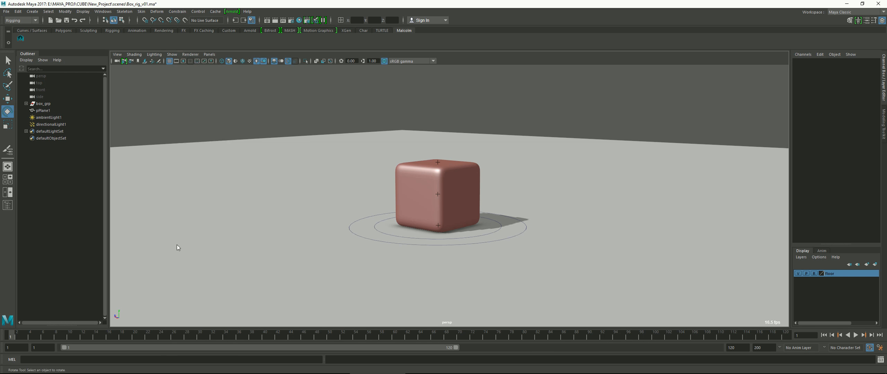
{"action": "left_click", "coordinate": [172, 55]}
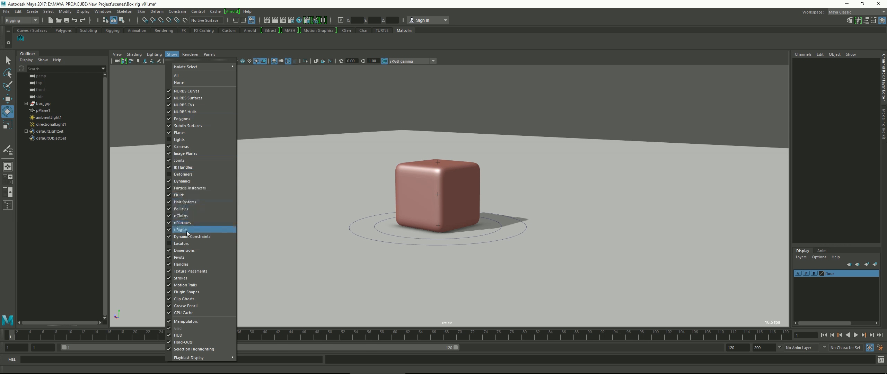
{"action": "left_click", "coordinate": [190, 262]}
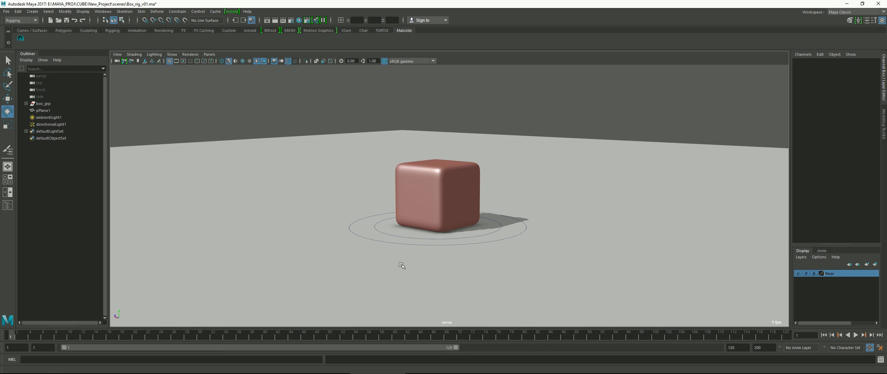
{"action": "mouse_move", "coordinate": [402, 266]}
{"action": "left_mouse_down", "text": "alt"}
{"action": "mouse_move", "coordinate": [416, 264]}
{"action": "mouse_move", "coordinate": [380, 259]}
{"action": "mouse_move", "coordinate": [407, 260]}
{"action": "left_mouse_up", "text": "alt"}
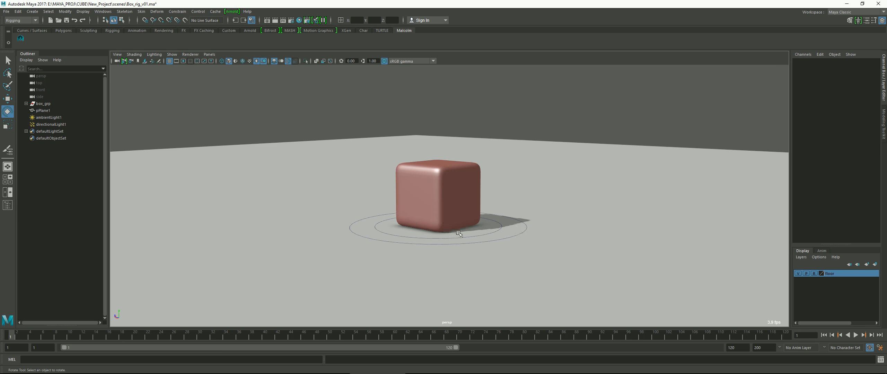
{"action": "scroll", "coordinate": [460, 234], "scroll_direction": "up", "scroll_amount": 5}
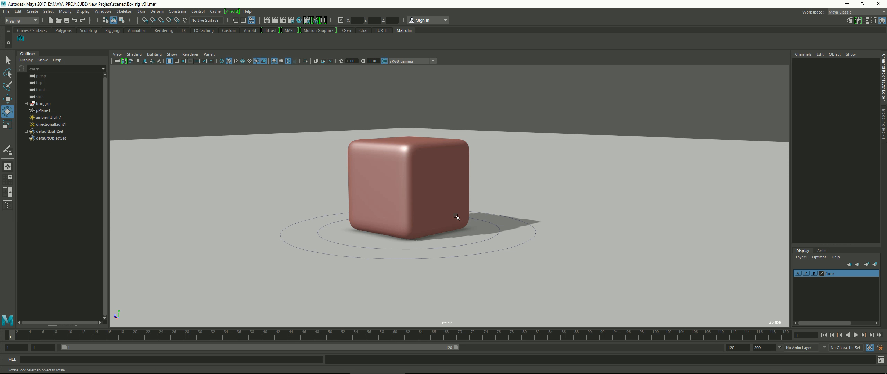